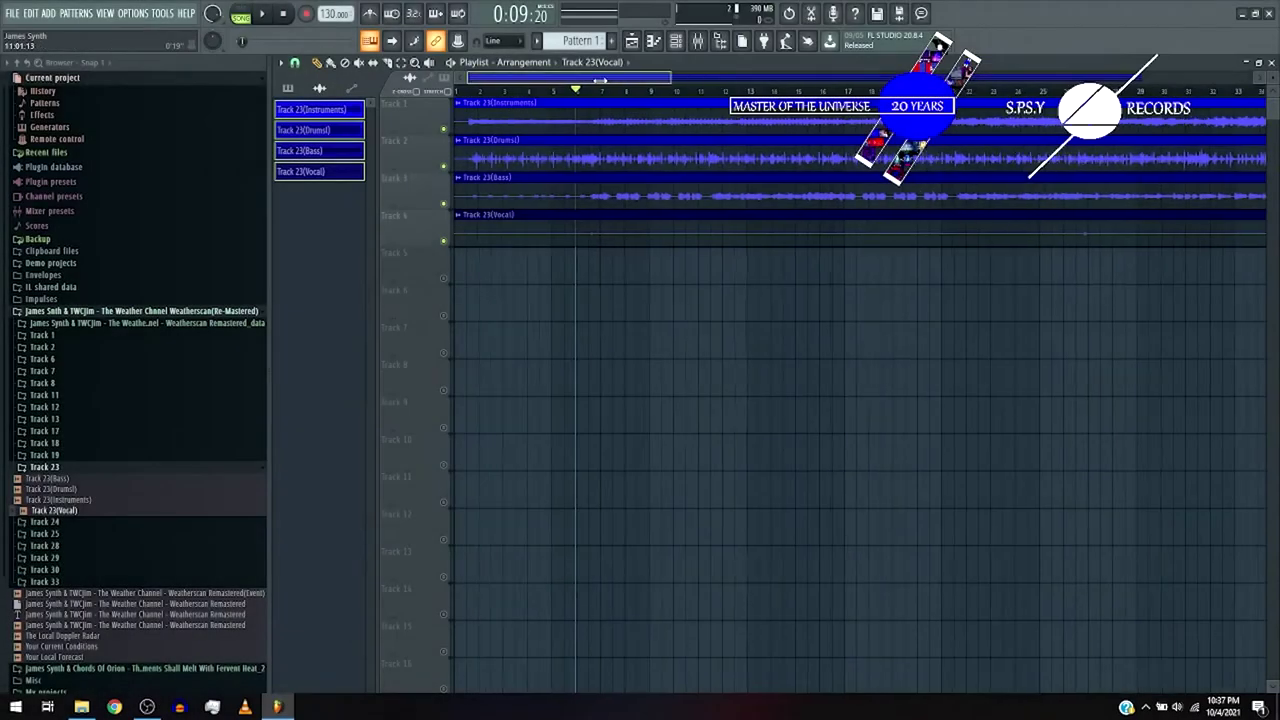
Box-select the four Track 23 clips and trim their start.
scroll(583, 80, up, 4)
click(401, 62)
drag(555, 101, 599, 326)
click(294, 62)
click(294, 62)
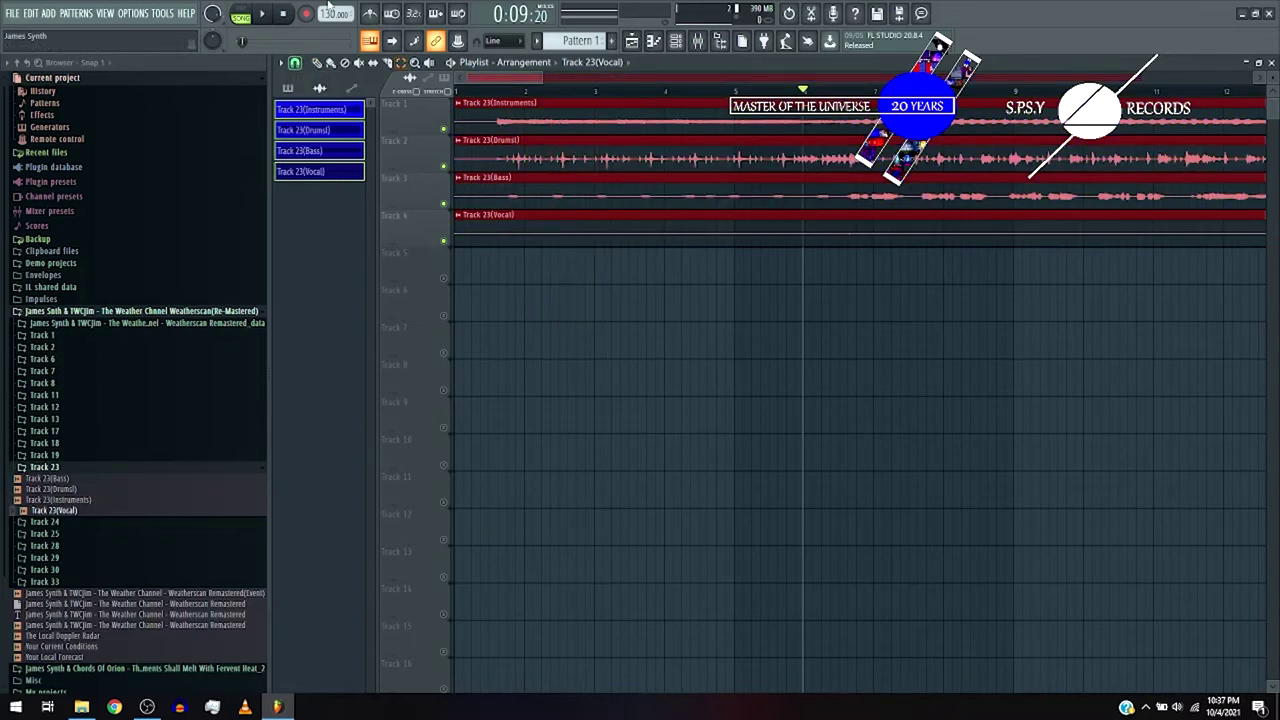
mouse_move(453, 115)
mouse_down()
mouse_move(506, 107)
mouse_move(456, 106)
mouse_up()
Lower the tempo from 130 to 103 BPM and audition the stems from the song start.
click(459, 91)
scroll(335, 14, down, 7)
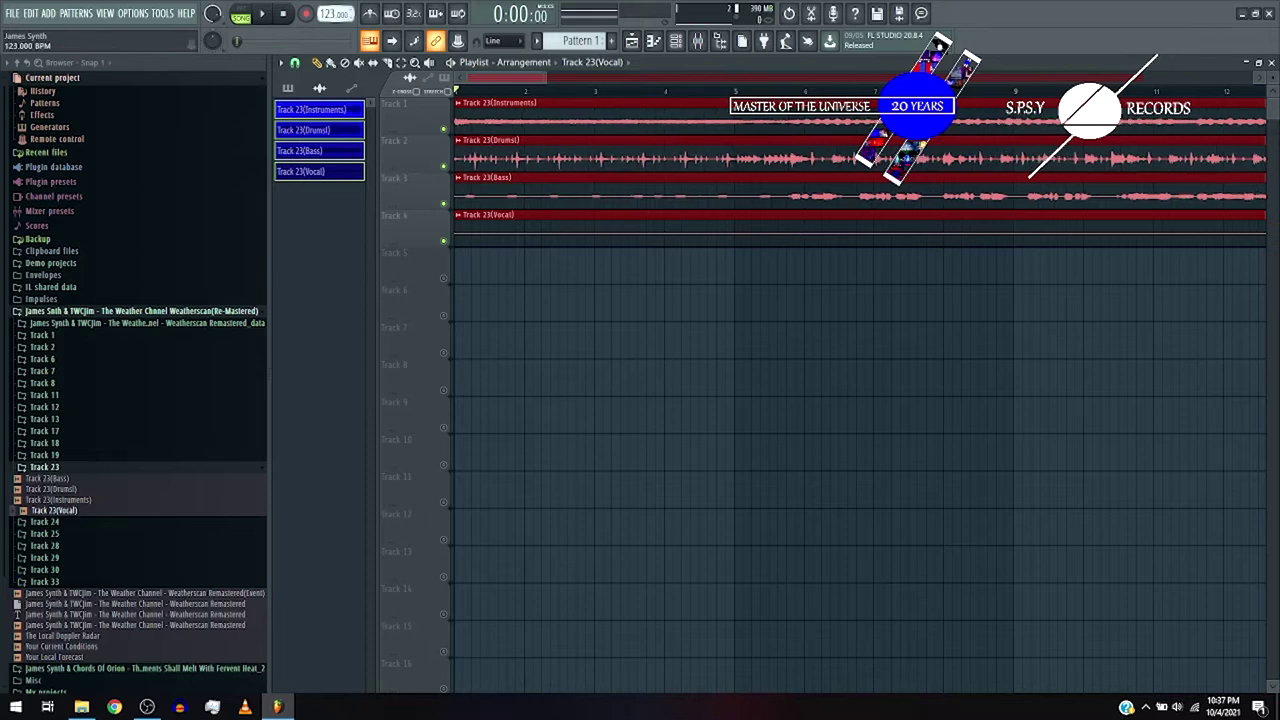
scroll(335, 14, down, 1)
scroll(335, 14, down, 6)
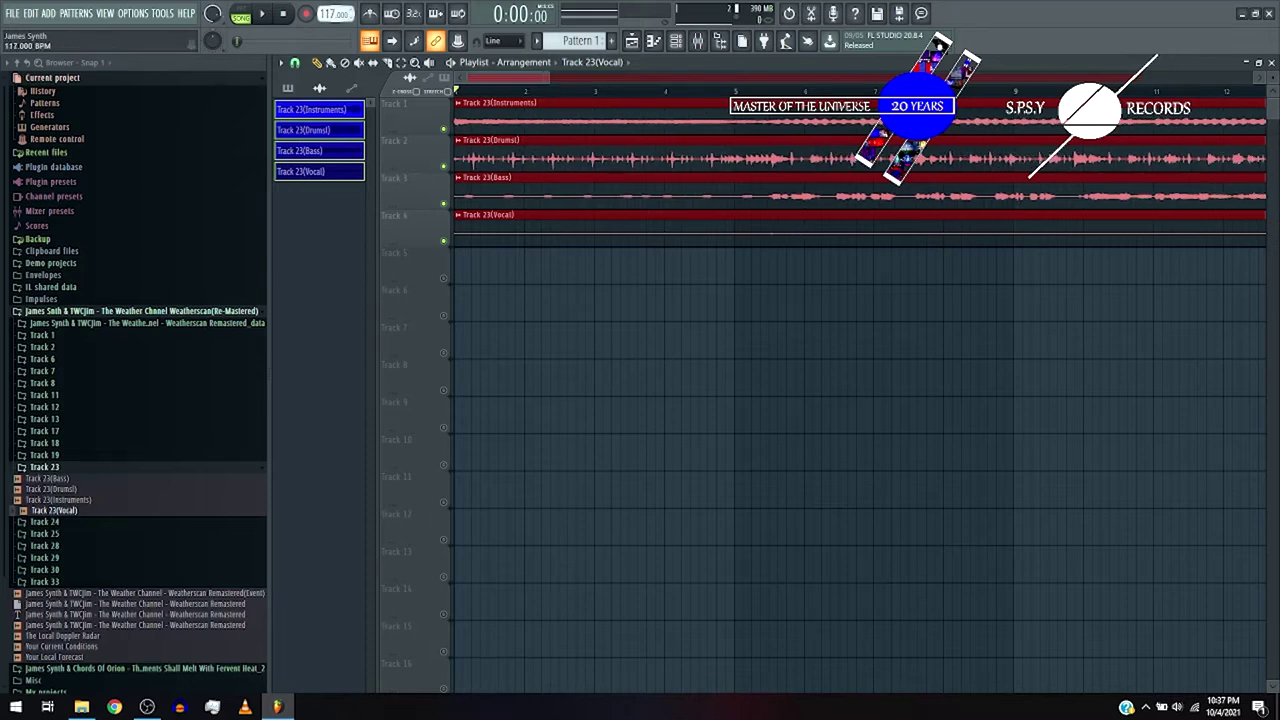
scroll(335, 14, down, 2)
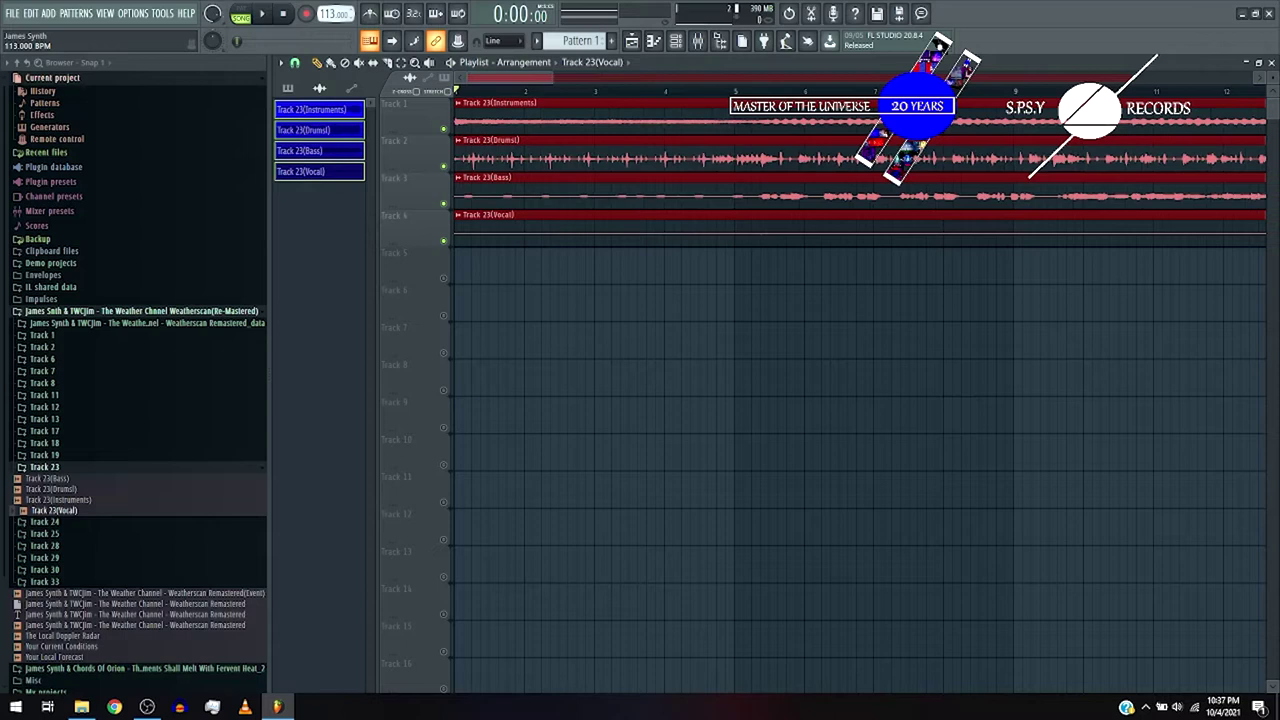
scroll(335, 14, up, 1)
key(space)
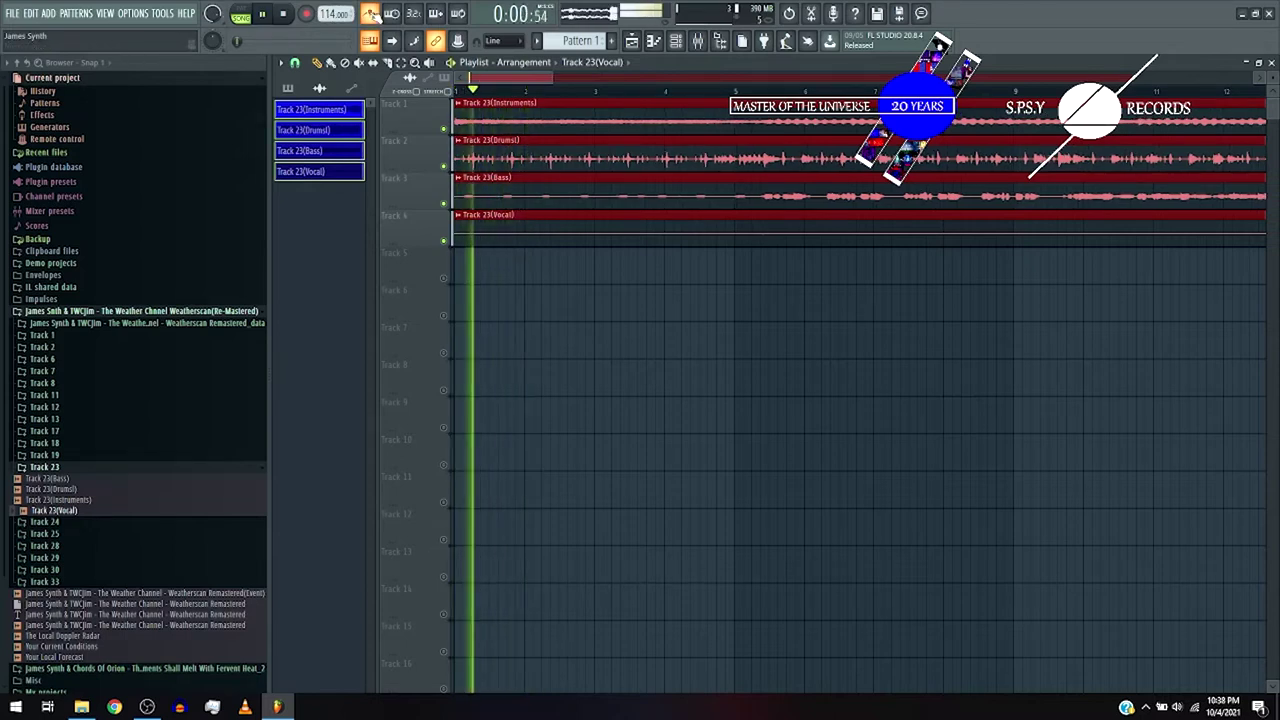
scroll(335, 14, down, 10)
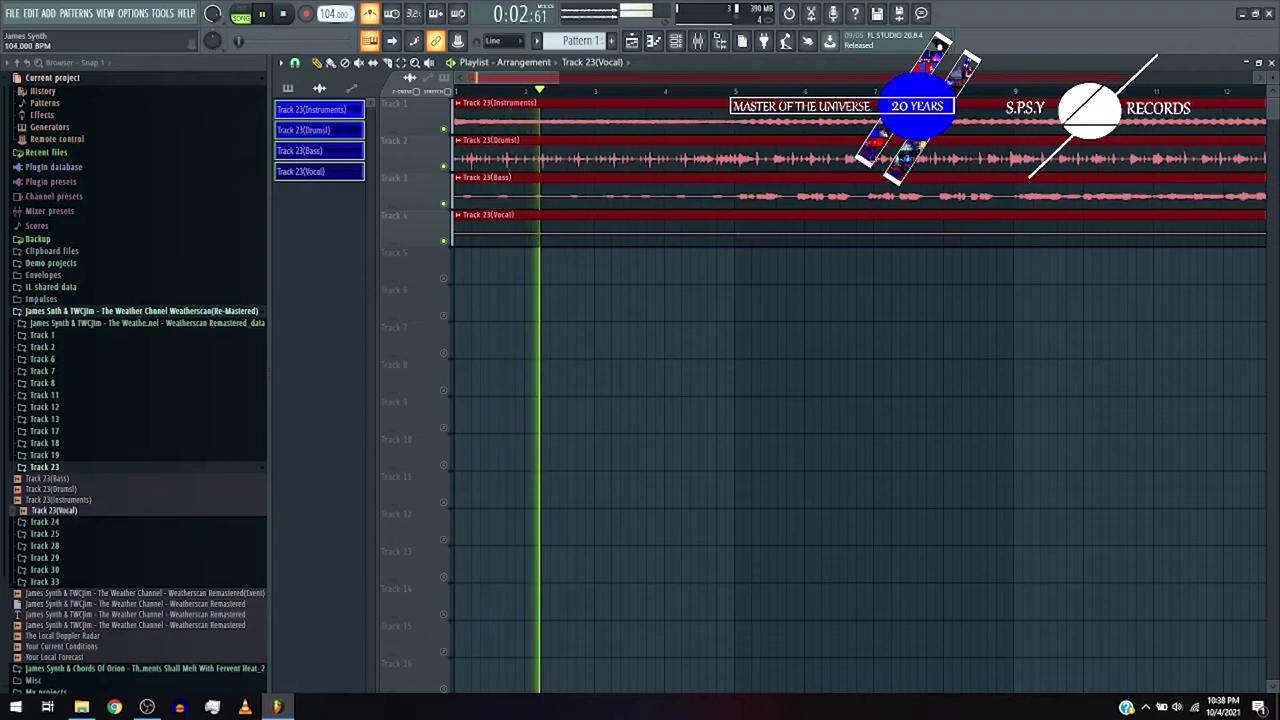
scroll(335, 14, down, 1)
key(space)
key(space)
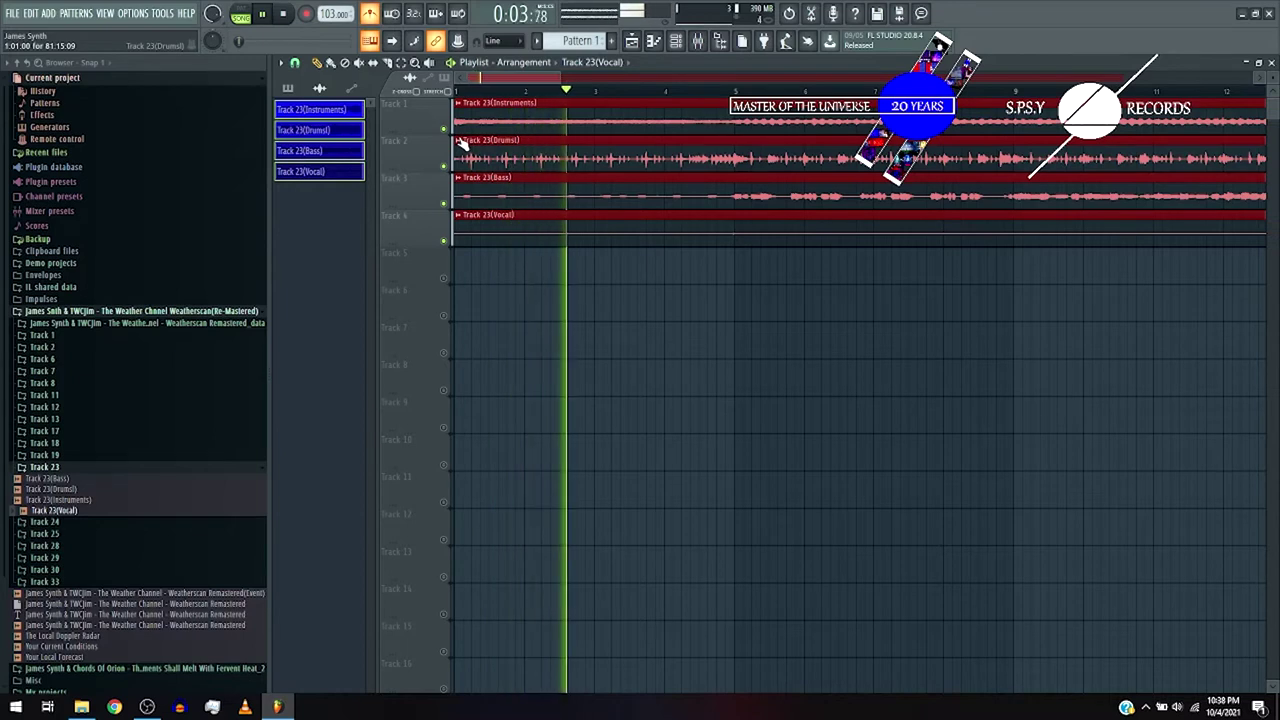
click(730, 91)
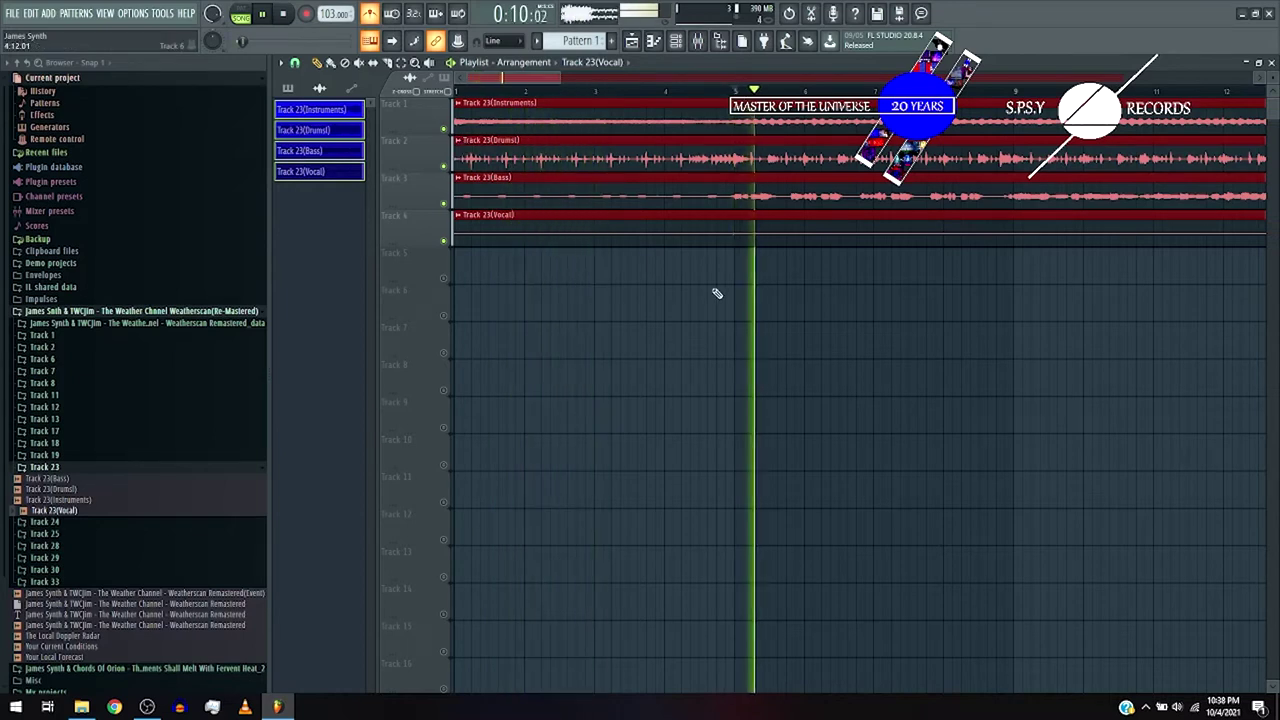
Turn off the metronome and bring up the channel list and mixer.
scroll(560, 91, down, 5)
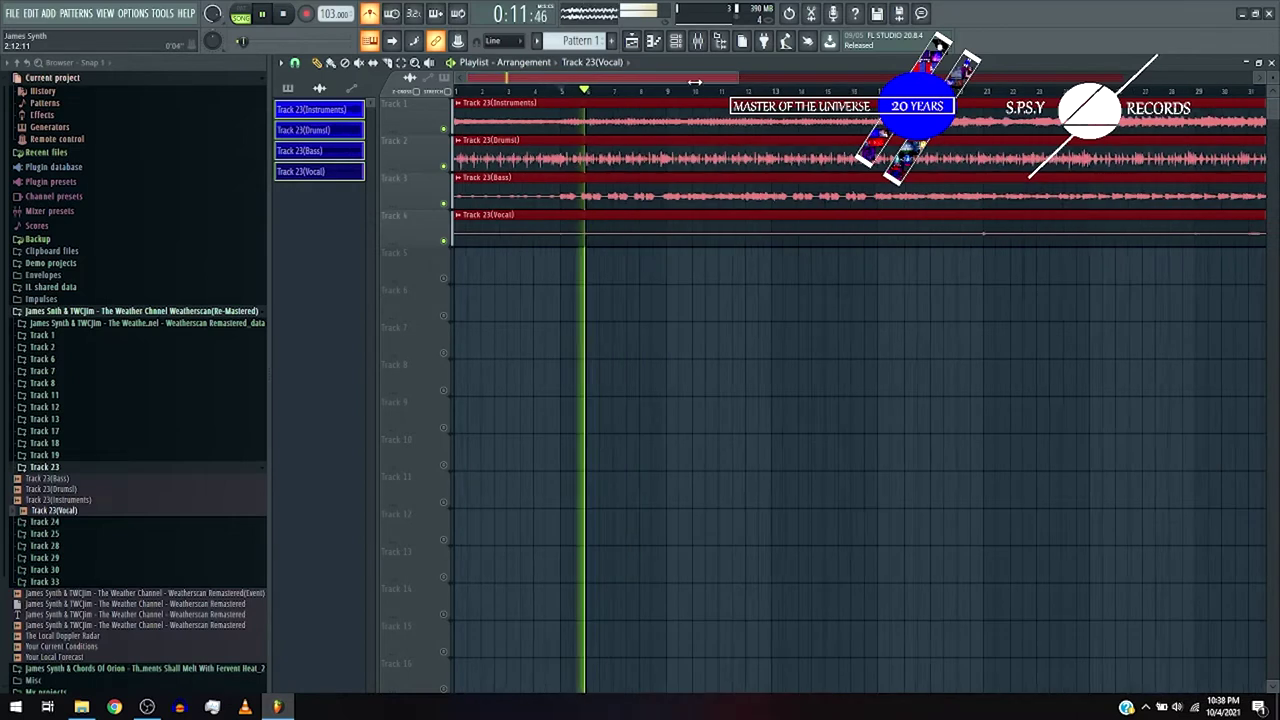
click(372, 13)
key(F6)
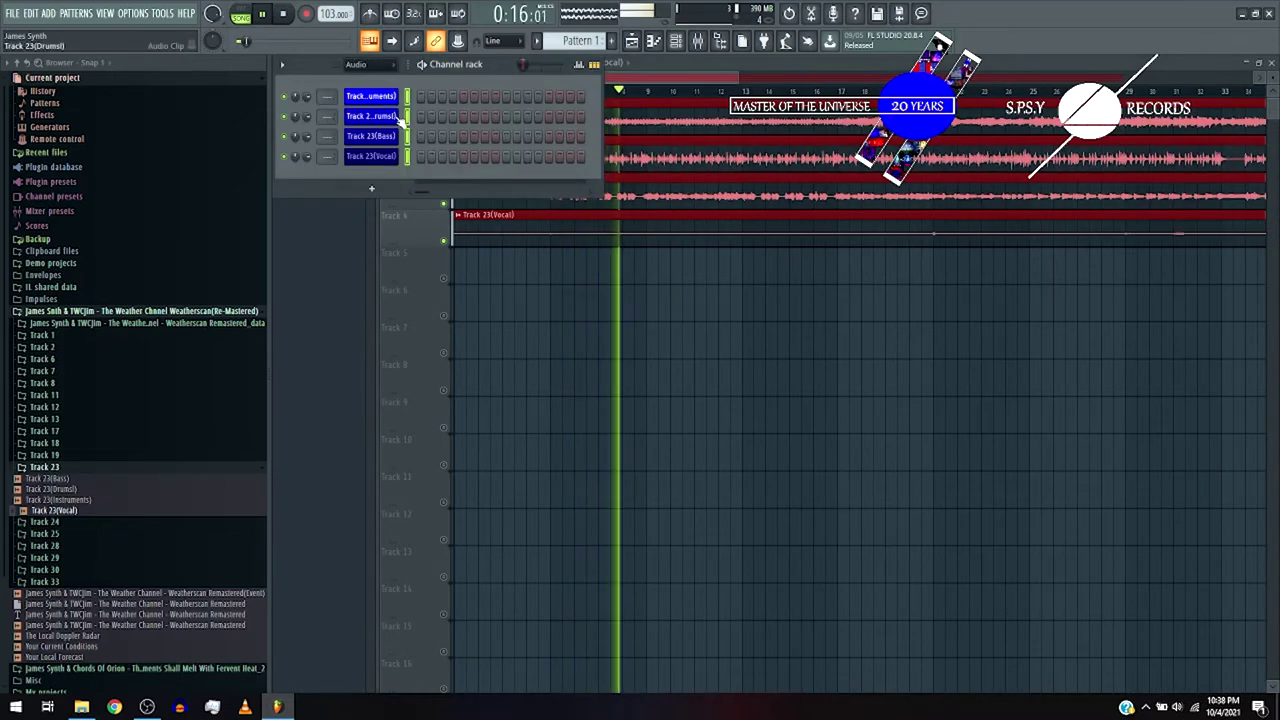
key(F9)
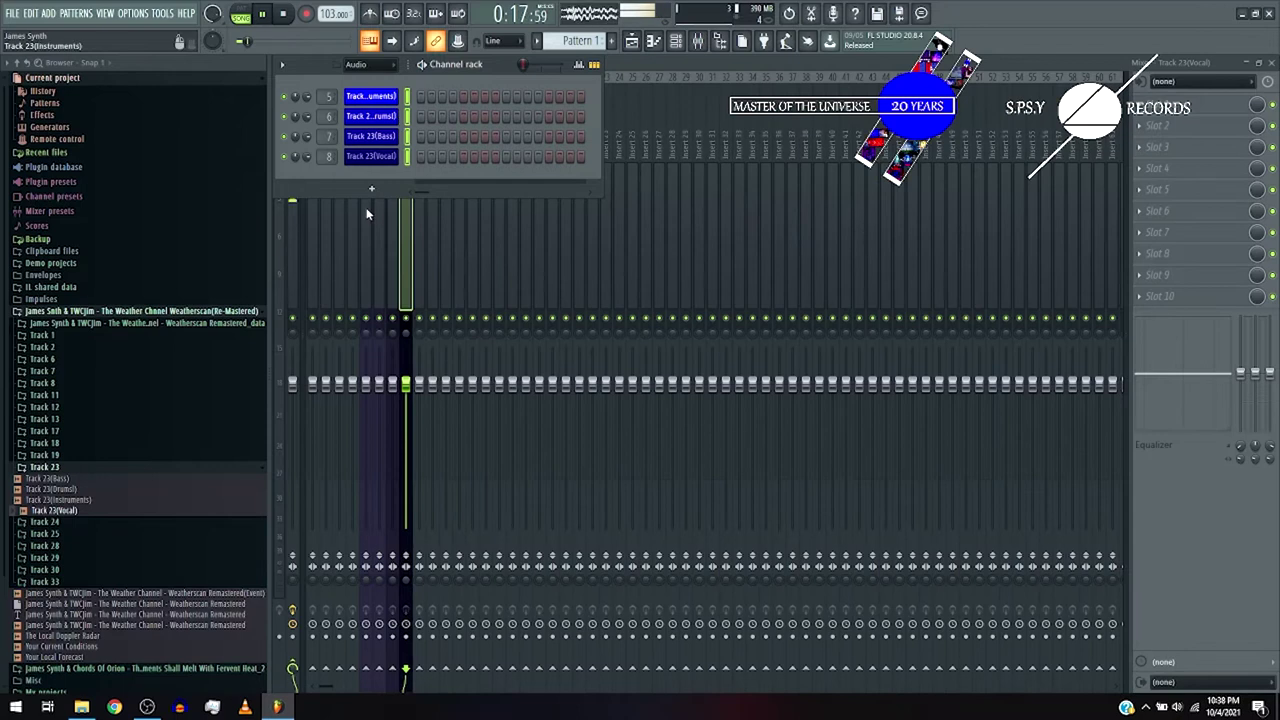
Move the Instruments, Drums, Bass and Vocal stem inserts to mixer inserts 1–4.
click(366, 210)
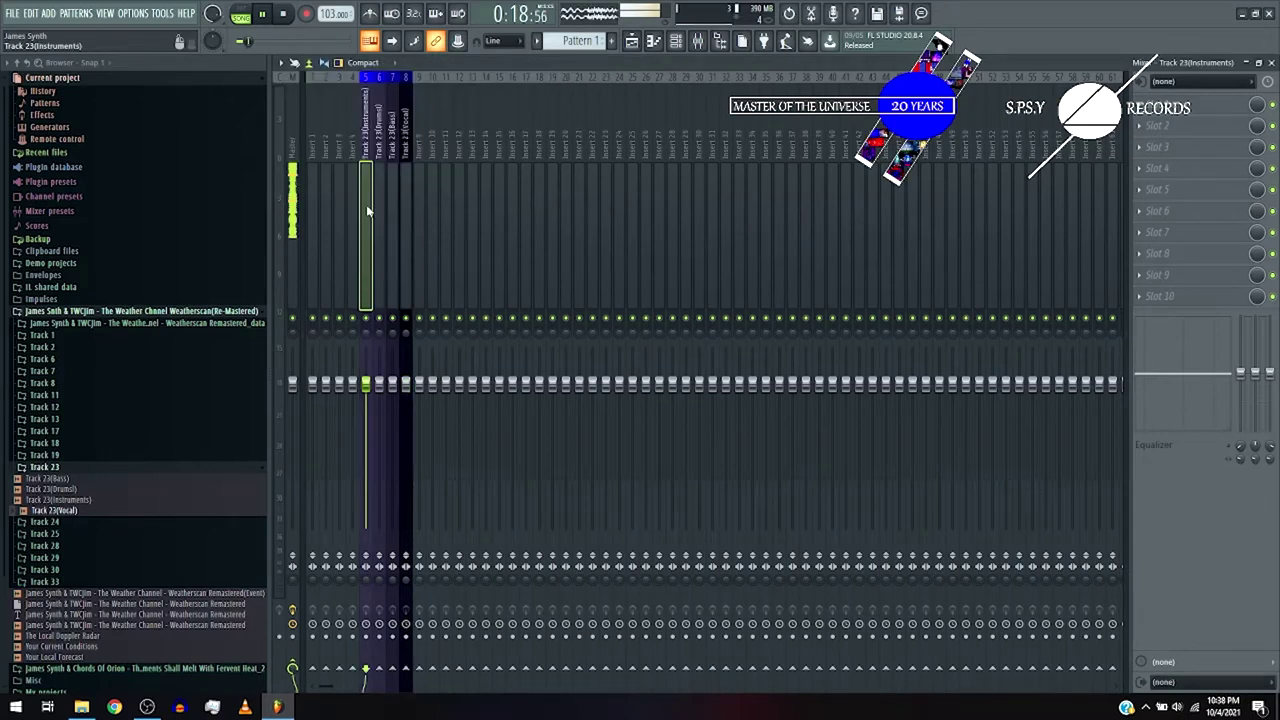
ctrl+click(379, 150)
shift+click(405, 147)
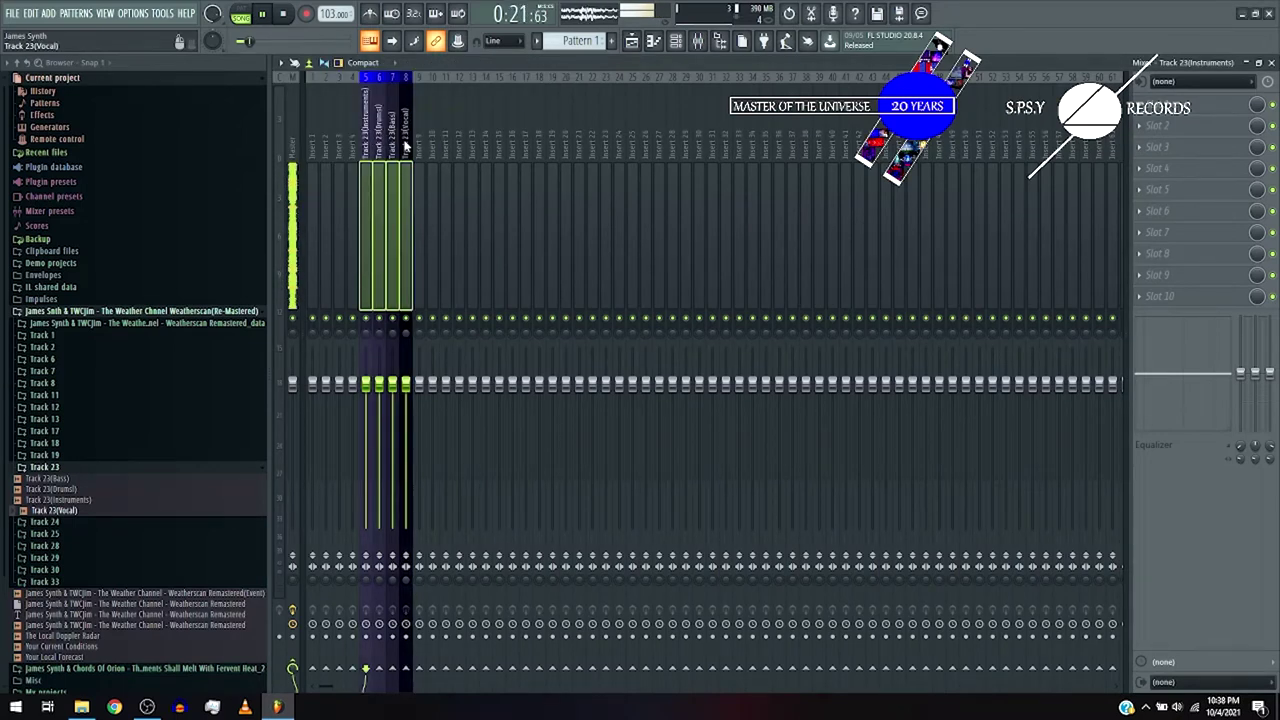
key(alt+Left)
key(alt+Left)
key(alt+Left)
key(alt+Left)
click(323, 110)
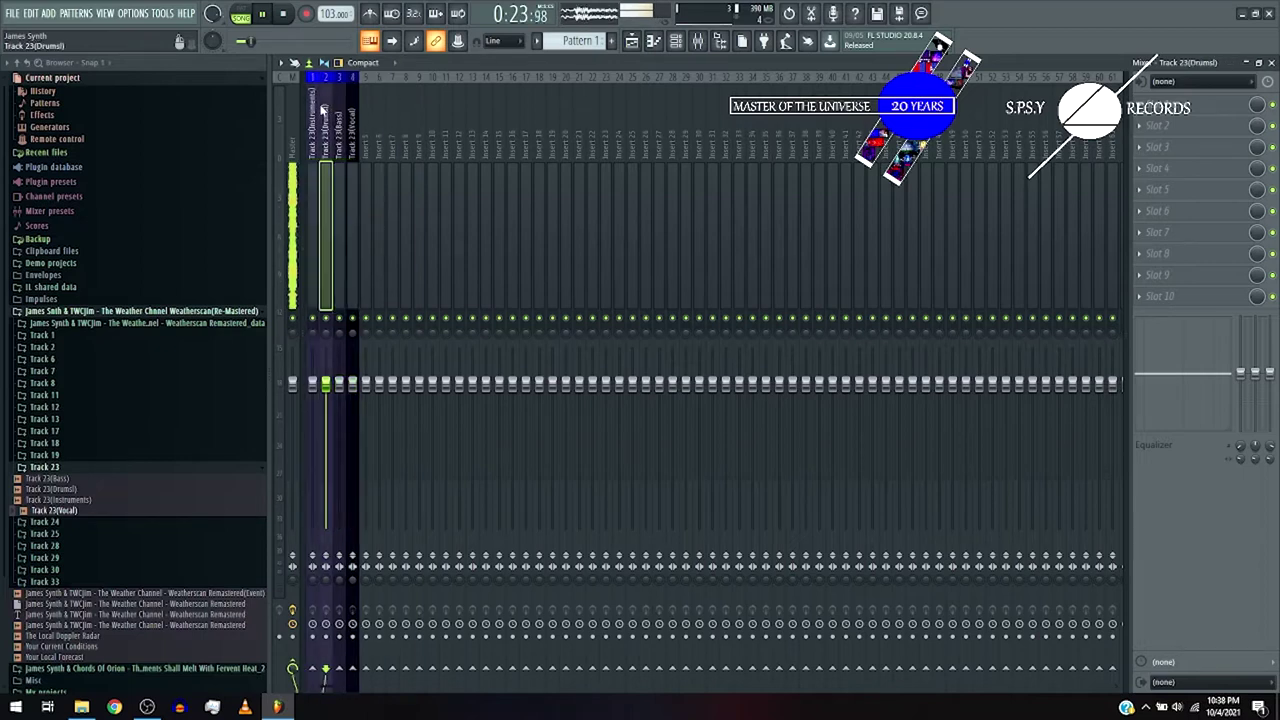
key(Left)
key(space)
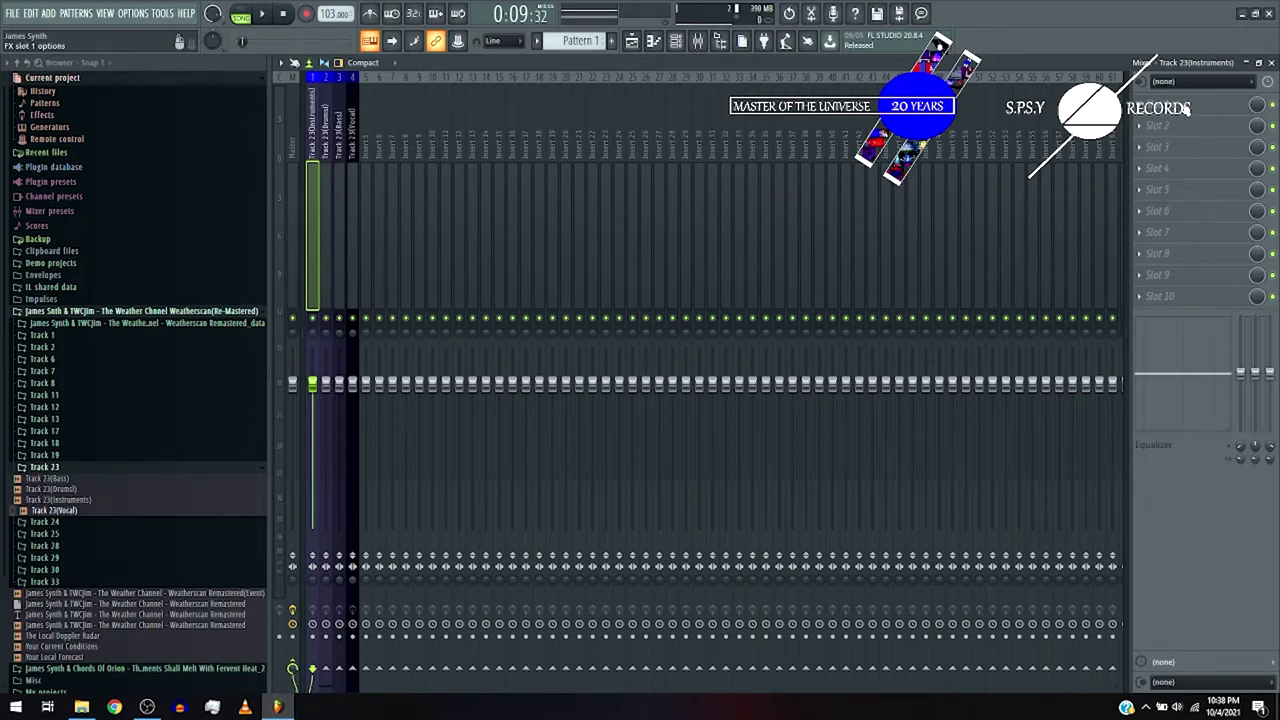
Load FabFilter Pro-Q 2 on the Instruments insert and add a high-shelf boost.
click(1185, 108)
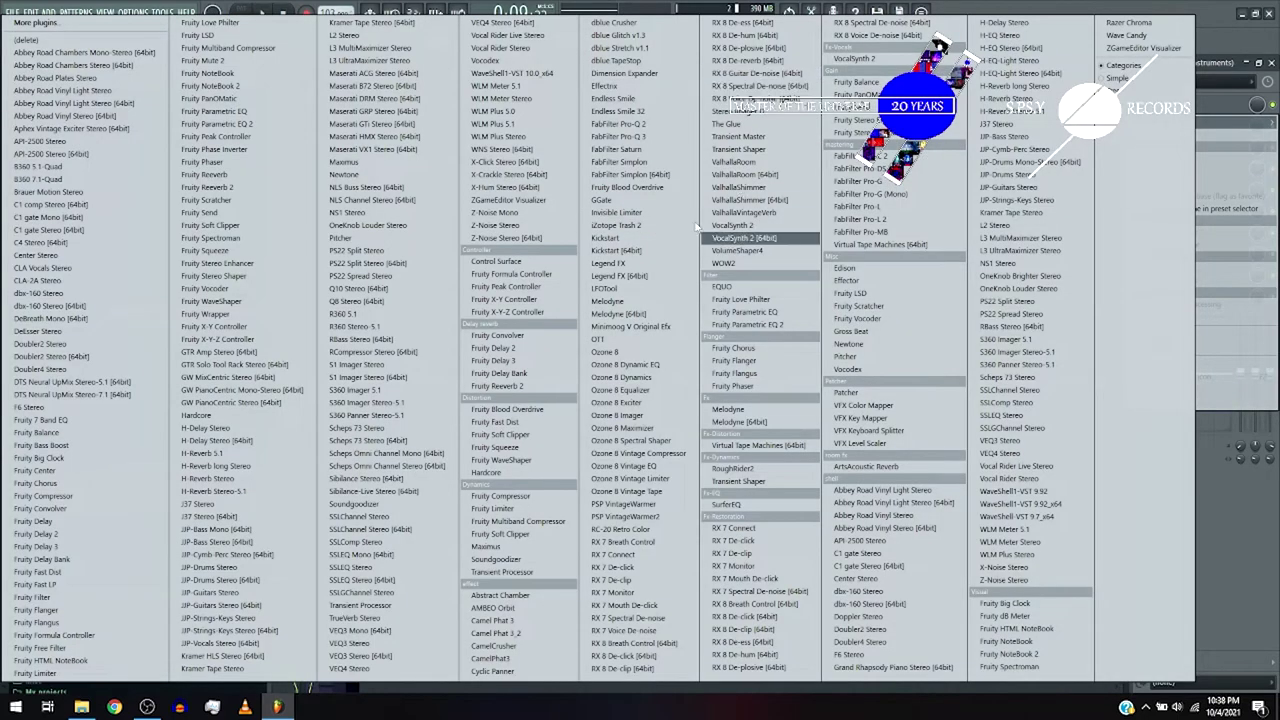
click(622, 124)
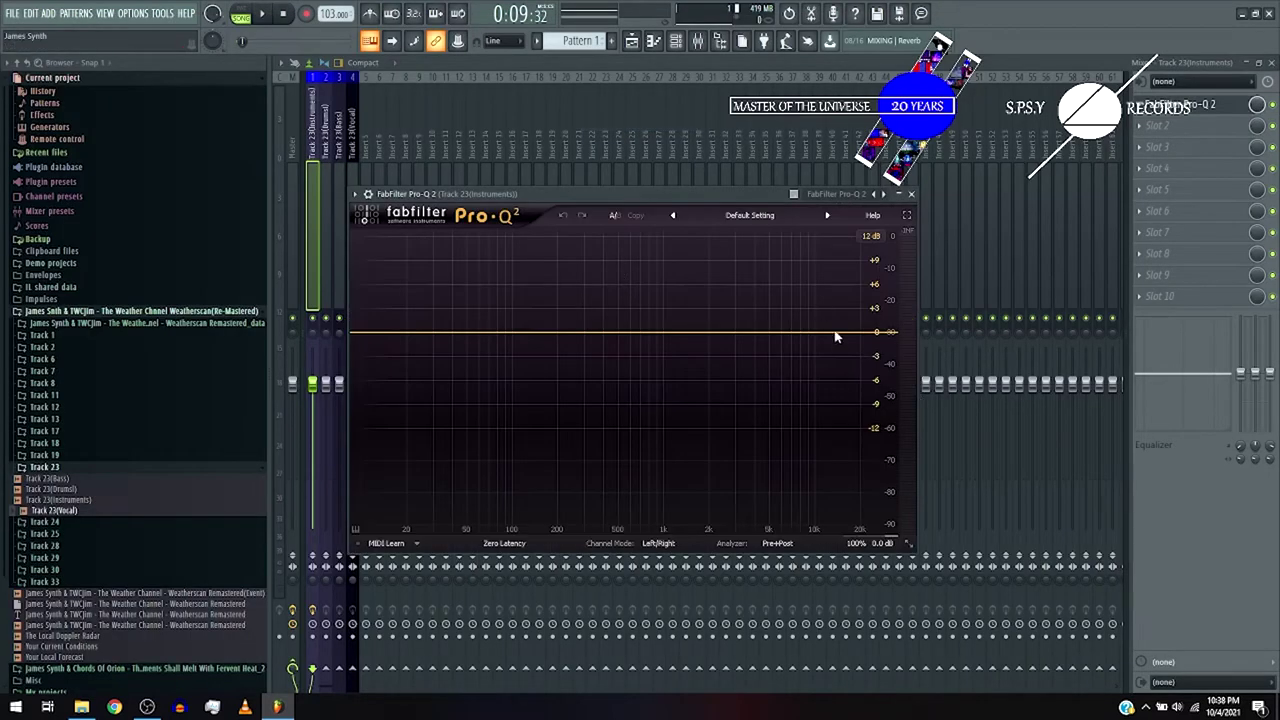
drag(835, 334, 791, 306)
click(616, 496)
click(640, 542)
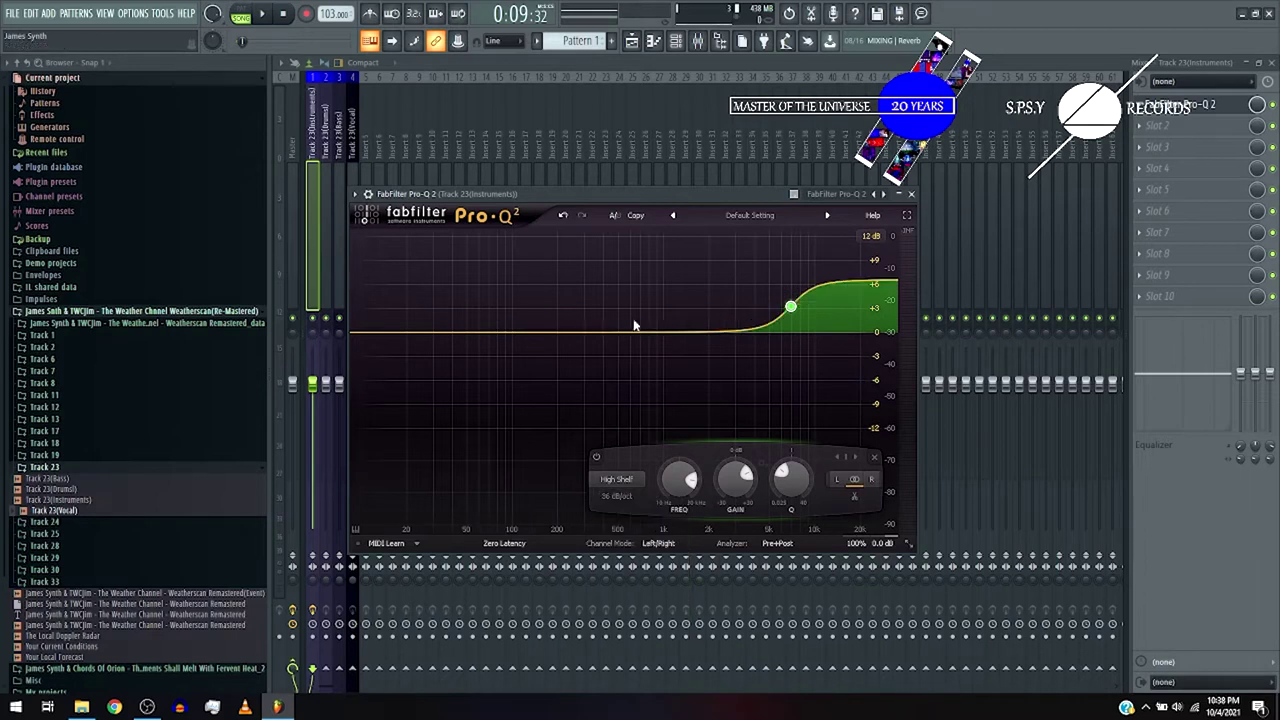
During playback, add a +4.25 dB bell near 2.1 kHz and raise the high shelf further.
click(263, 12)
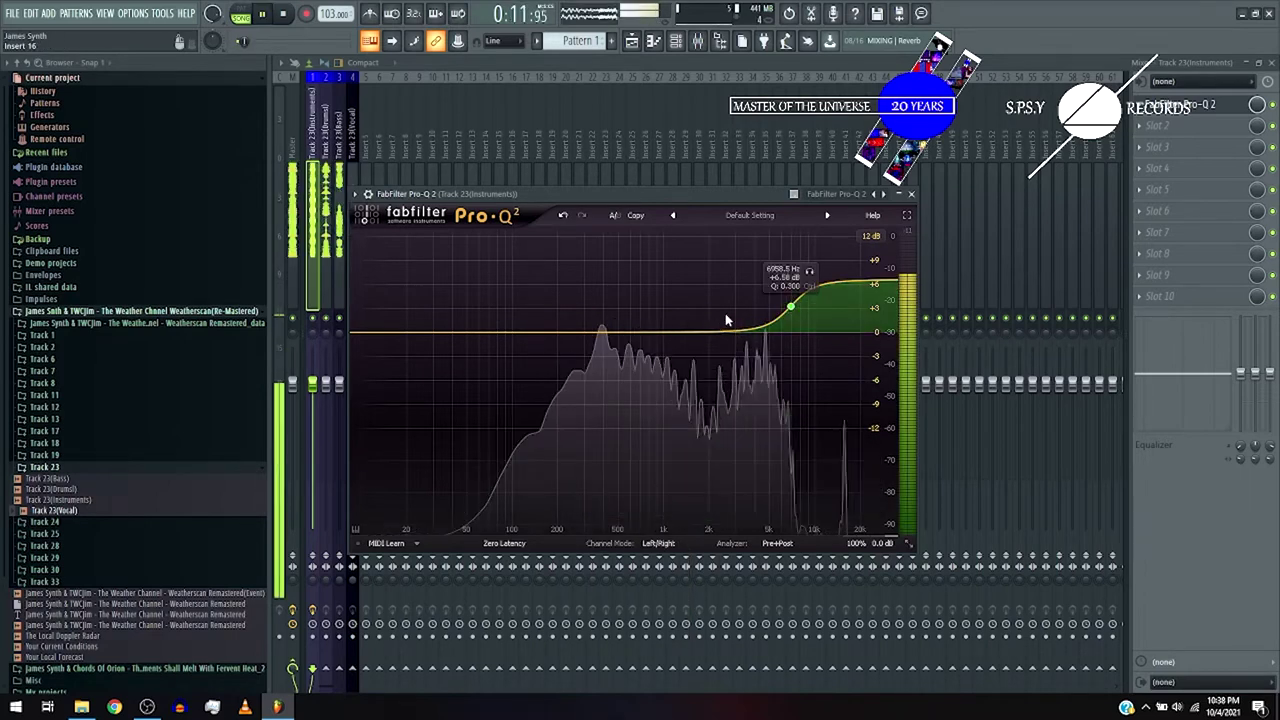
drag(729, 328, 770, 307)
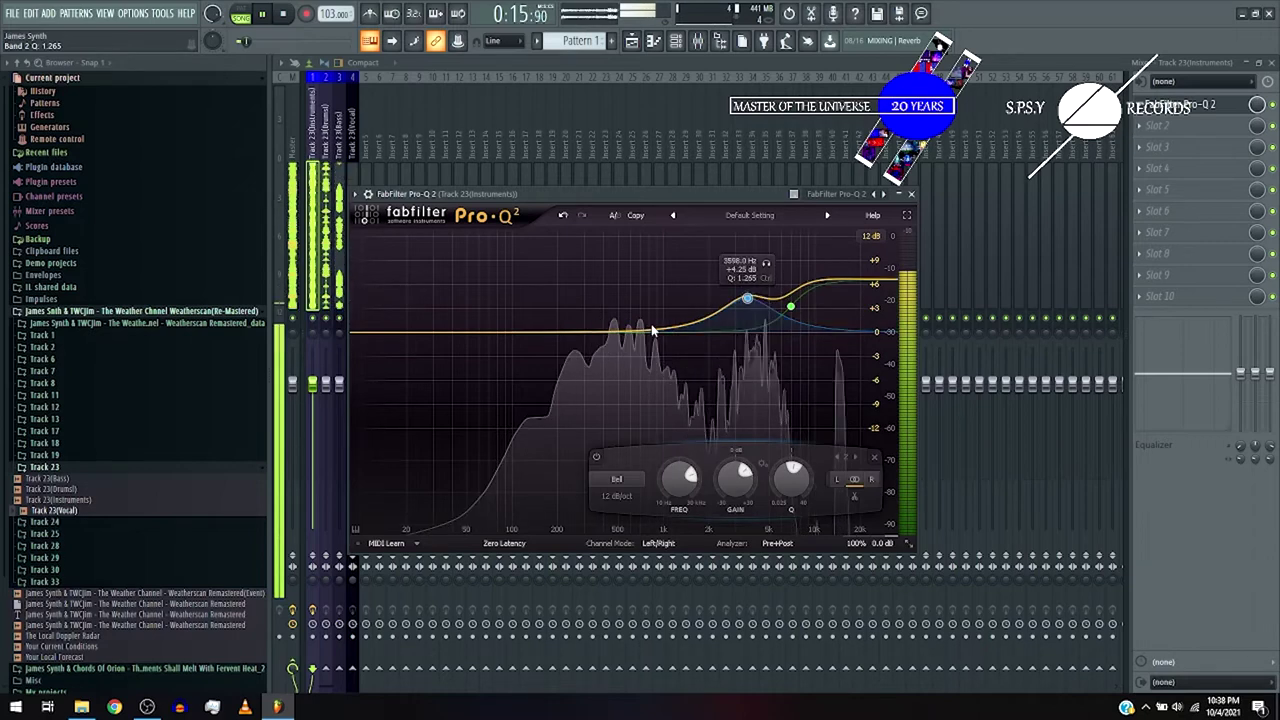
click(617, 348)
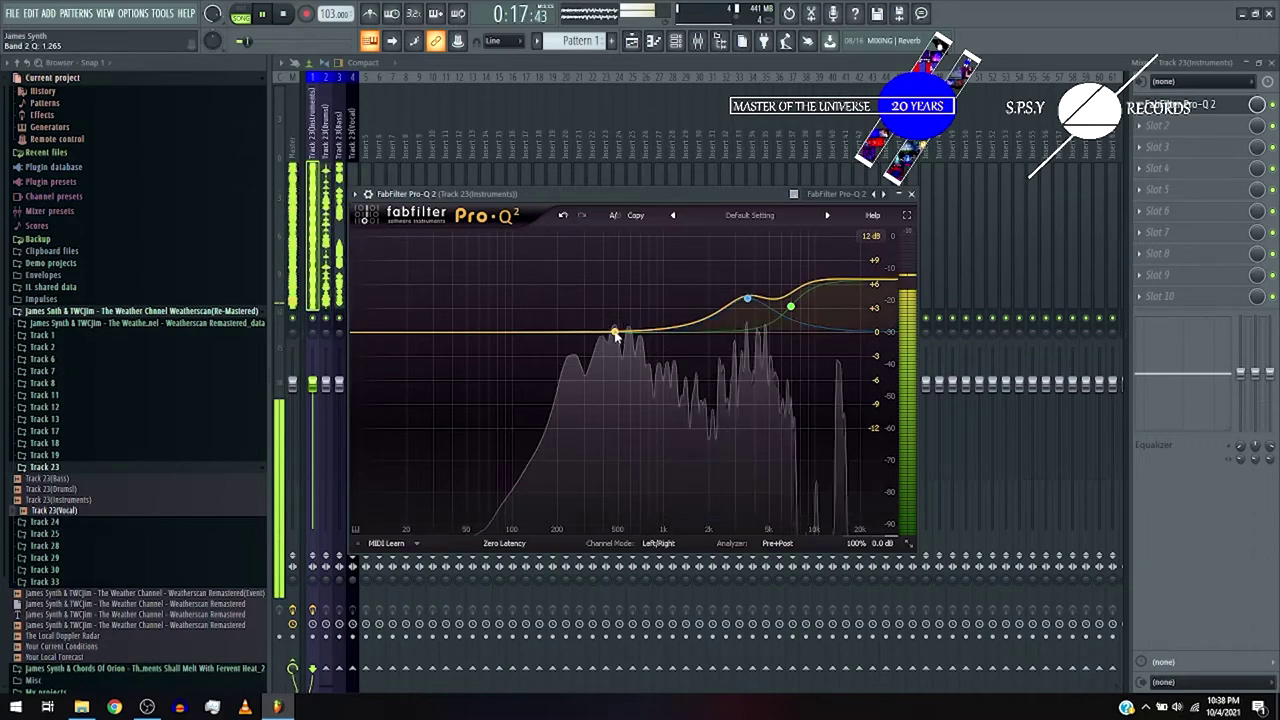
click(617, 337)
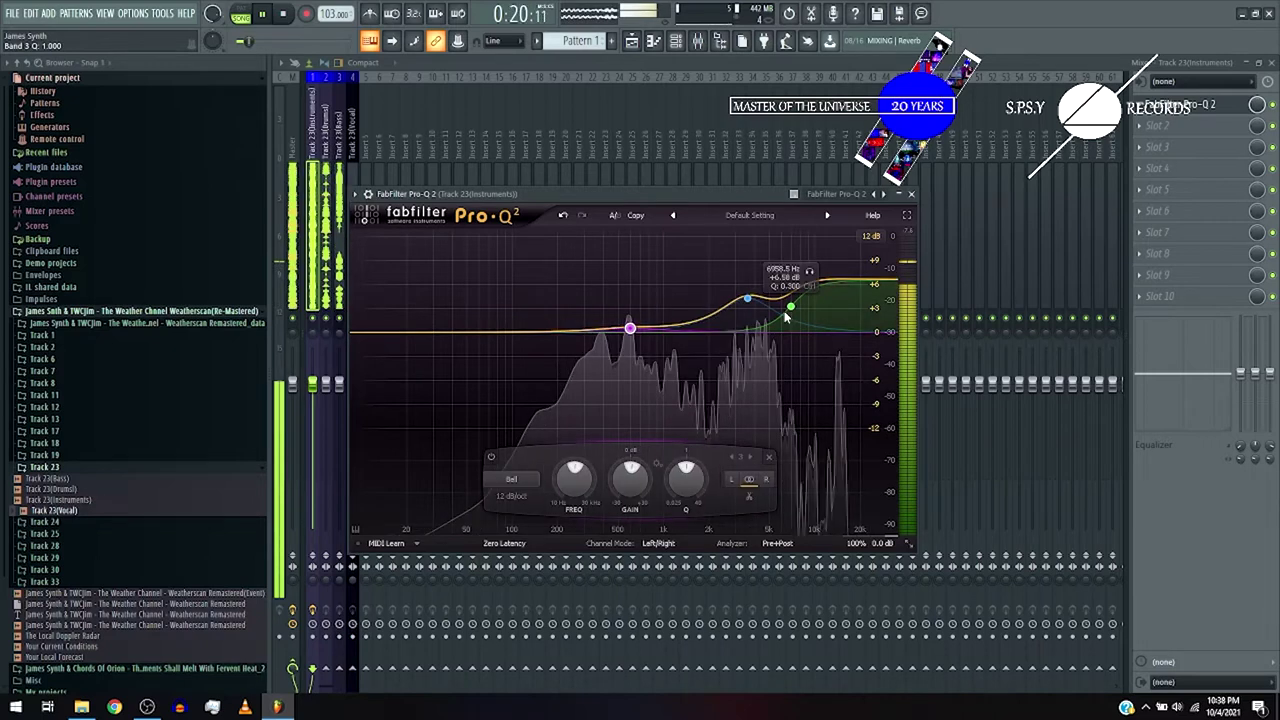
drag(786, 317, 767, 270)
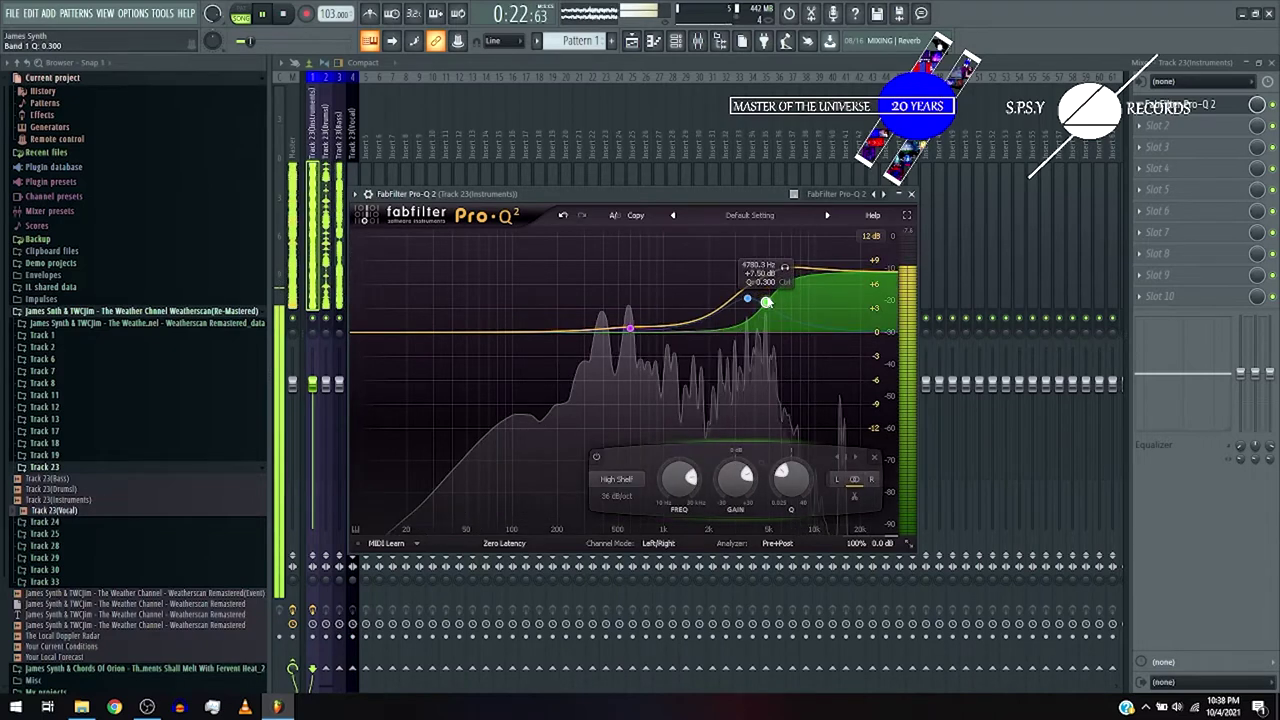
drag(748, 302, 714, 302)
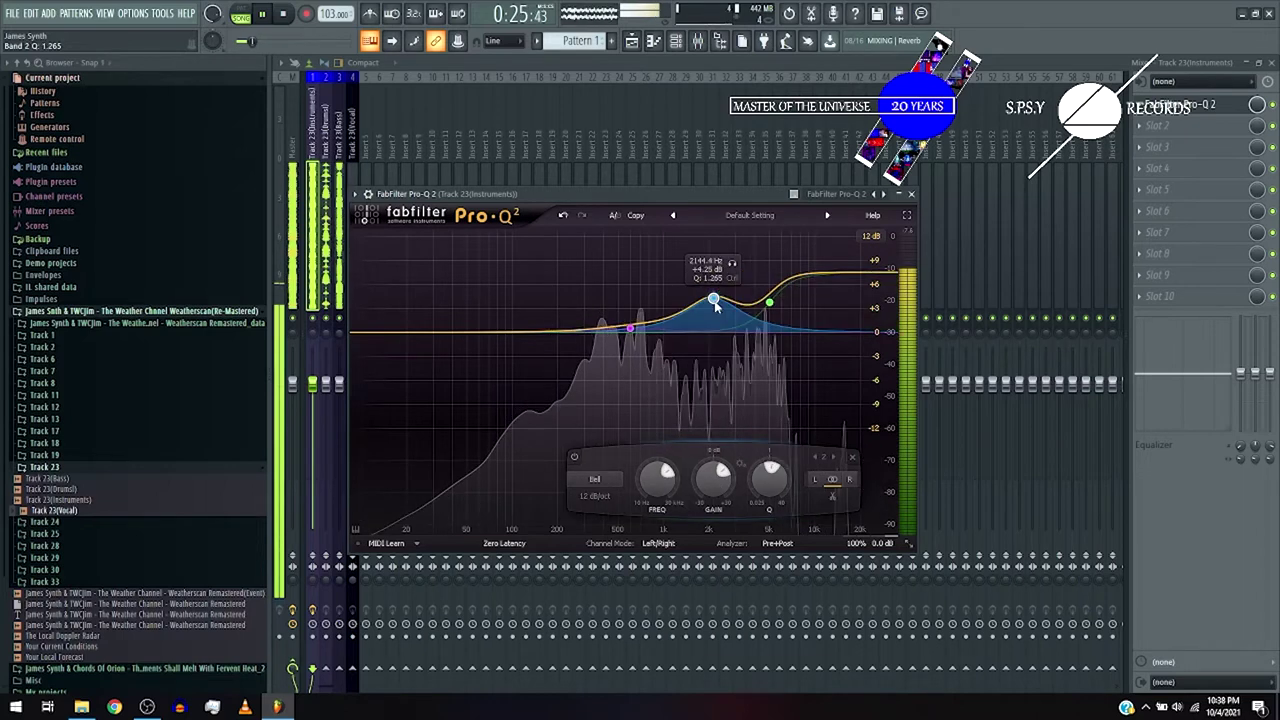
key(space)
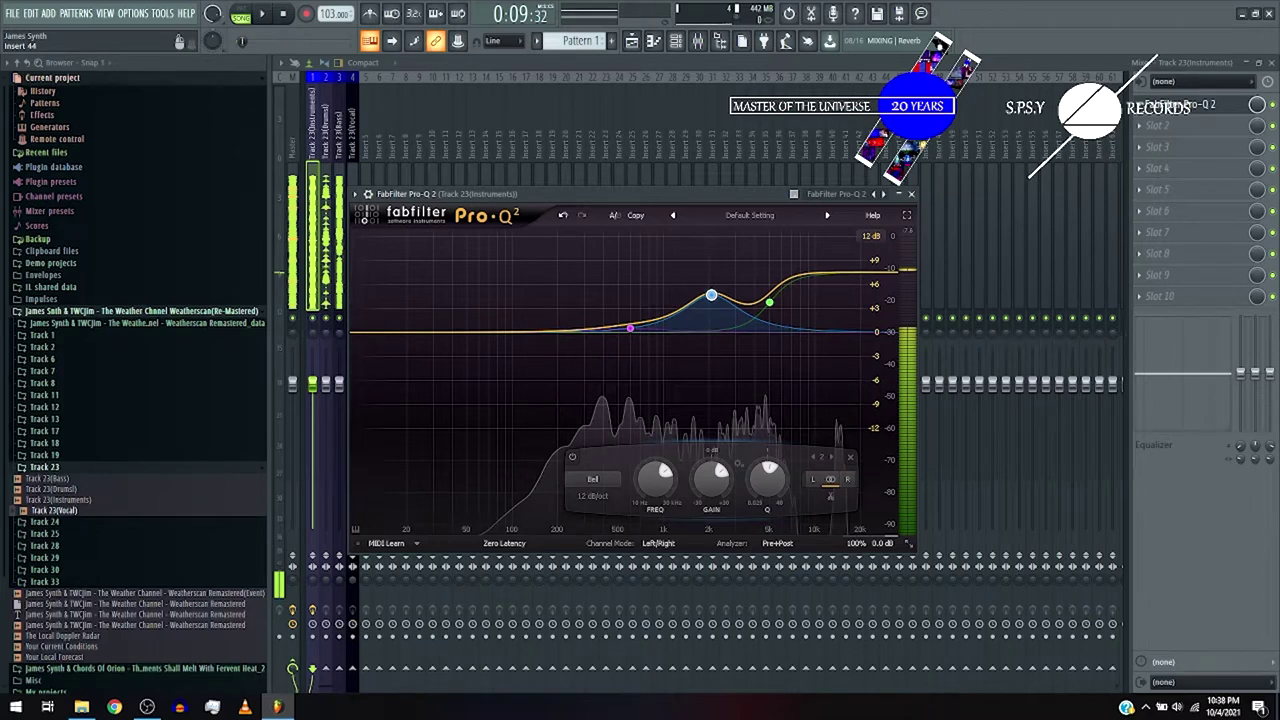
click(519, 401)
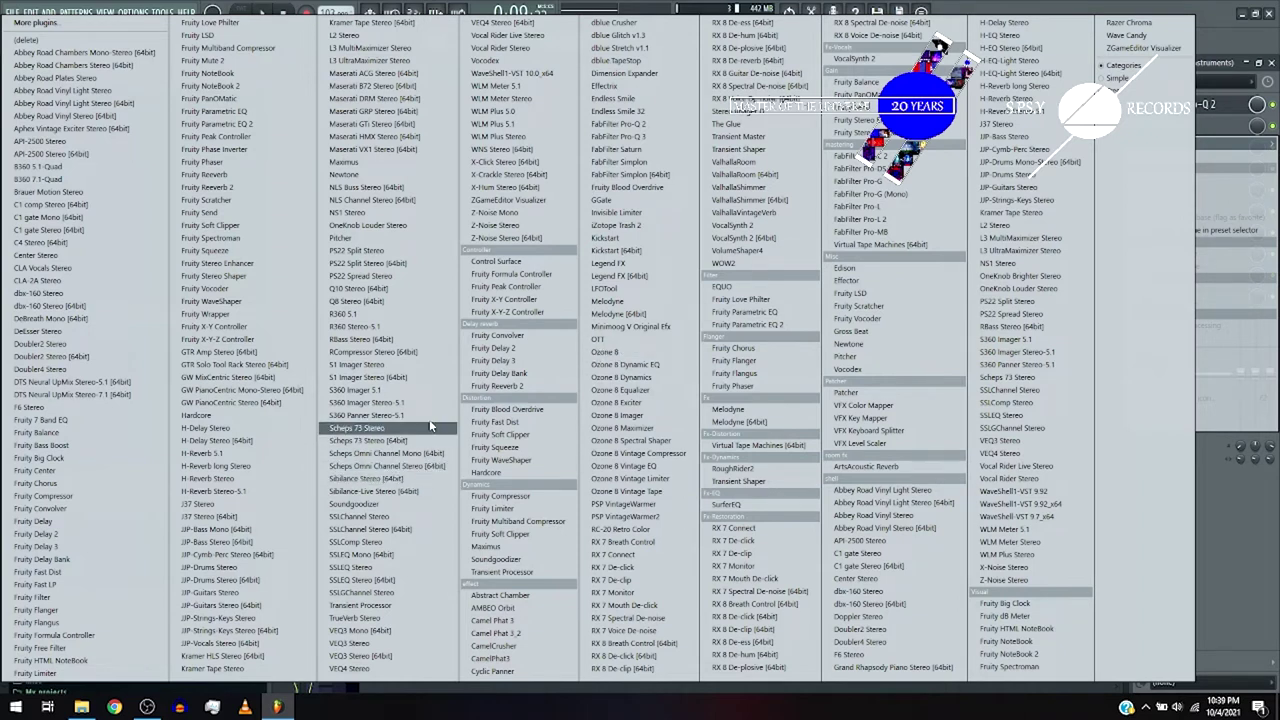
Load Ozone 8 Imager and enable Stereoize with a 20 ms delay.
click(617, 415)
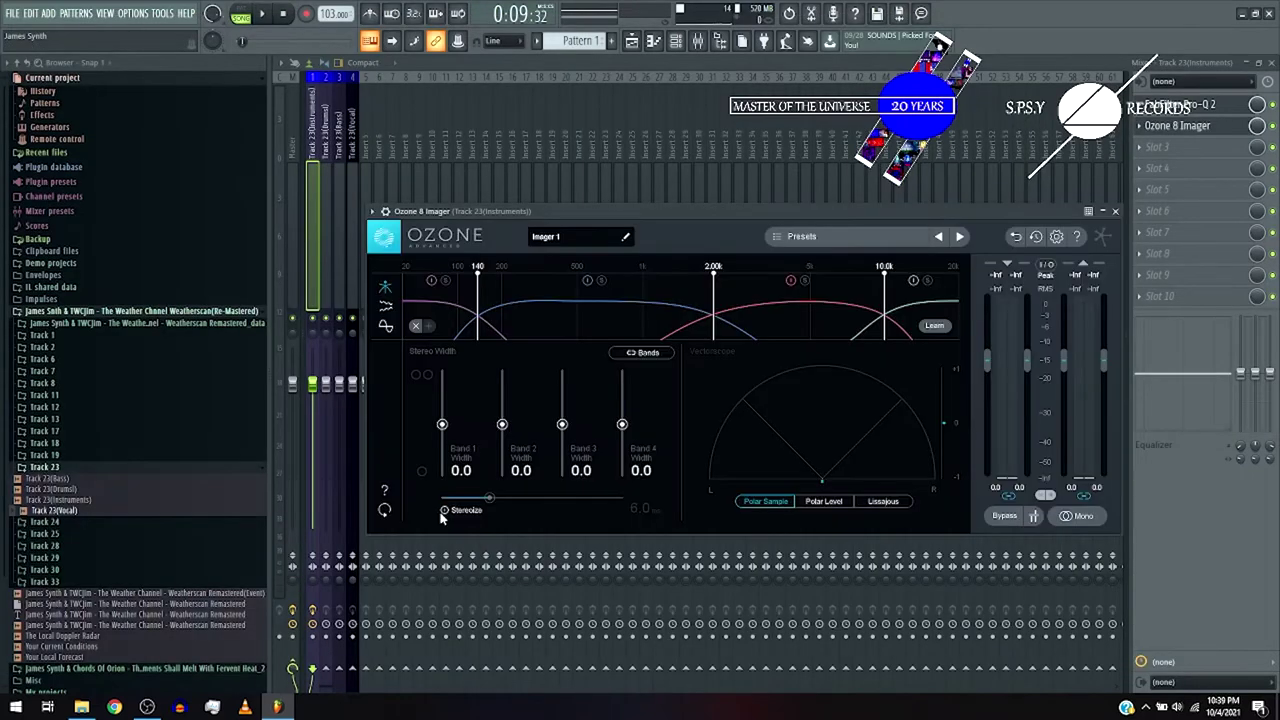
click(444, 510)
drag(489, 497, 621, 497)
drag(622, 424, 622, 383)
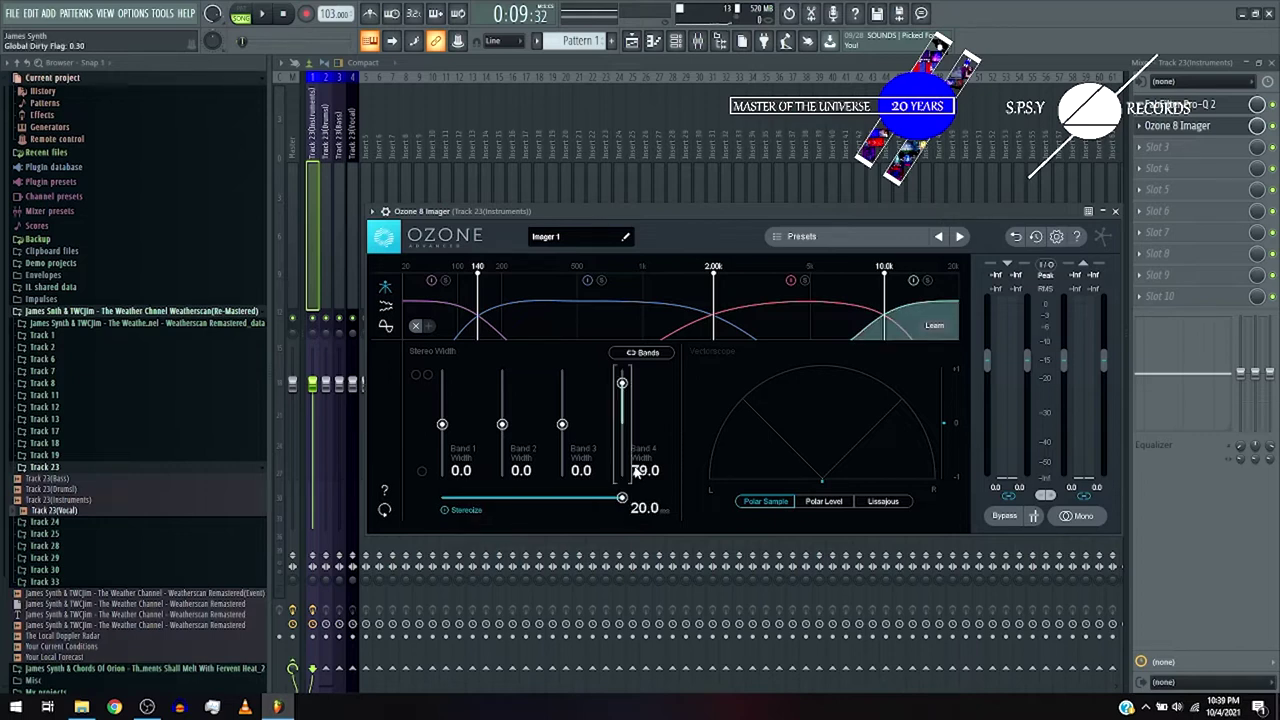
Widen Band 3 to 60, re-enter Band 2's width, and push Band 1 to maximum.
drag(562, 424, 562, 393)
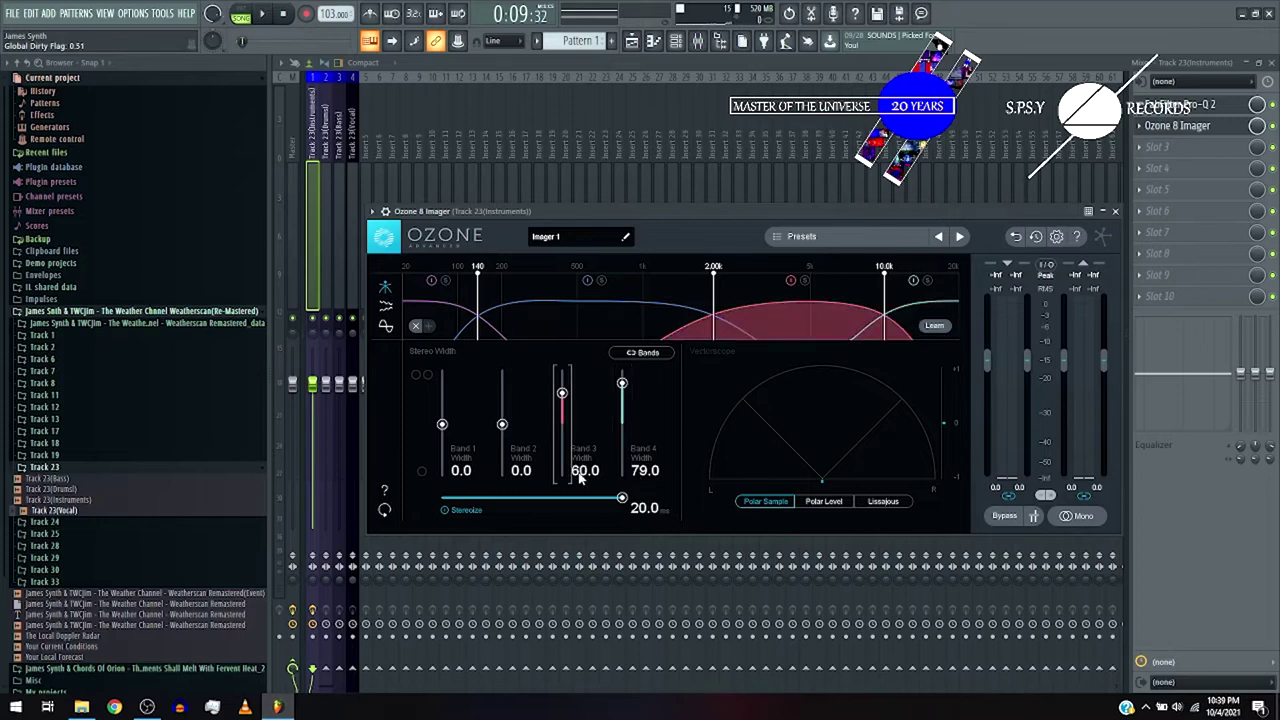
click(521, 470)
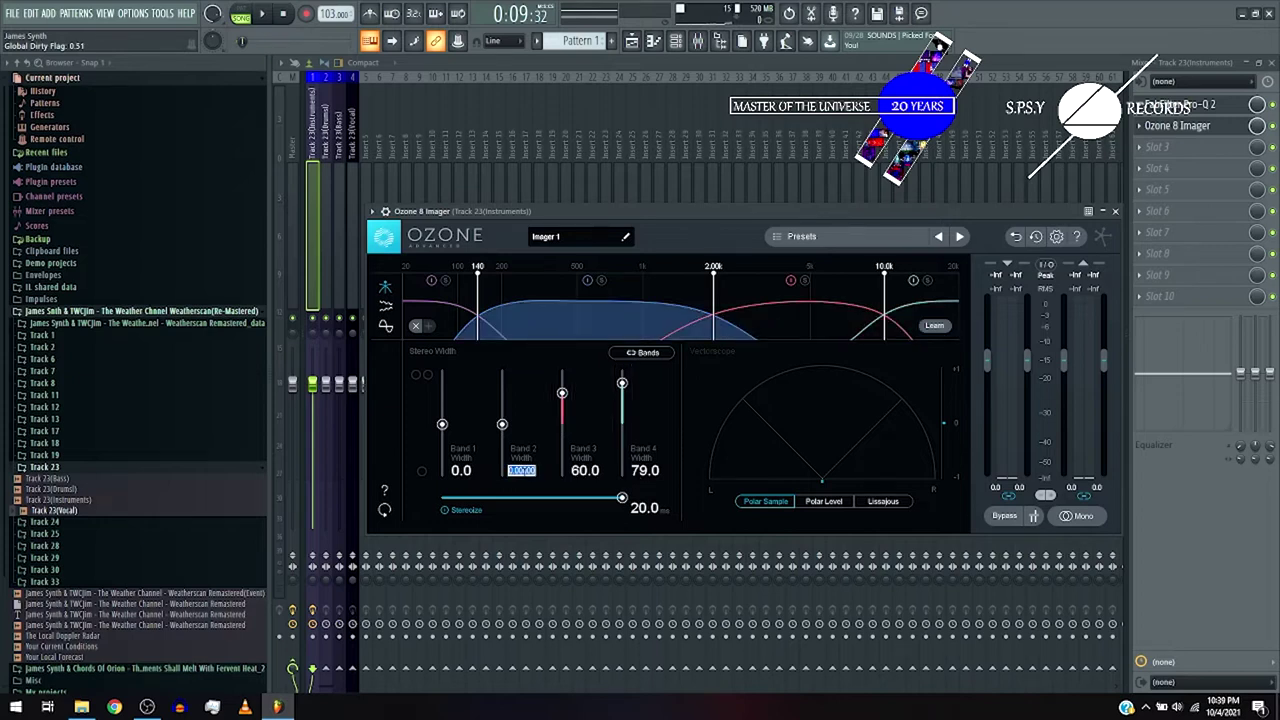
key(BackSpace)
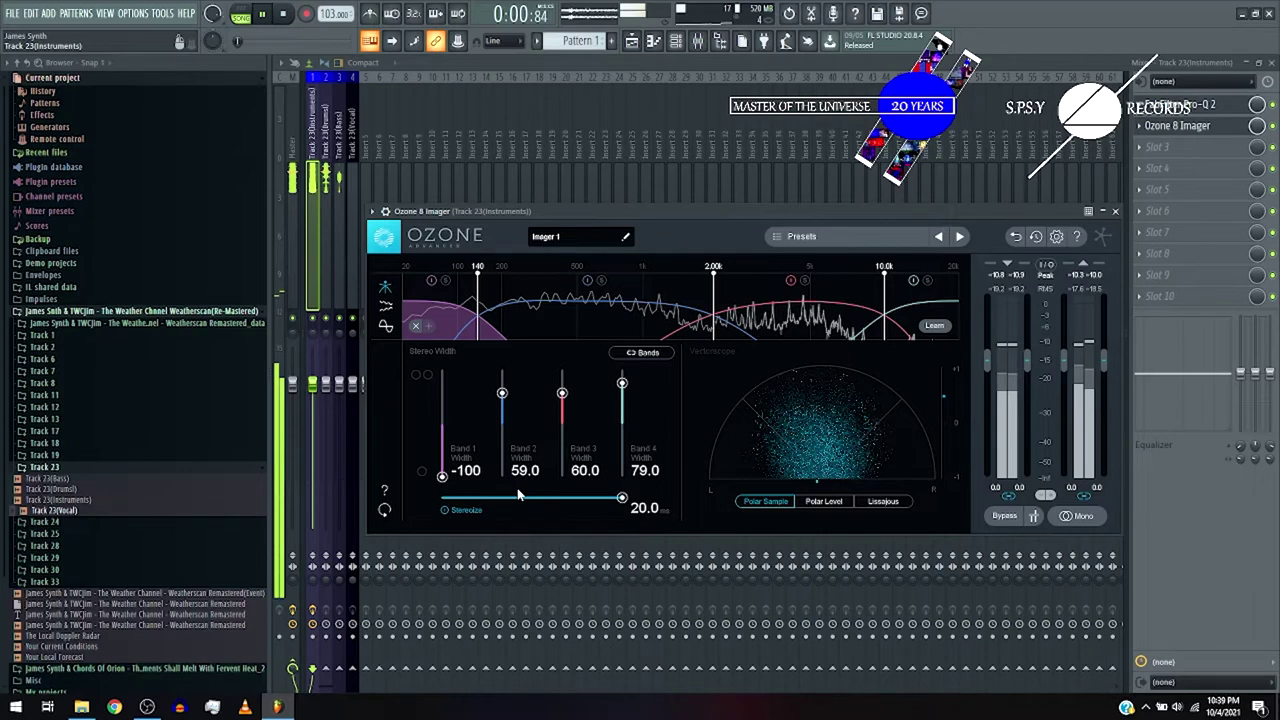
drag(442, 476, 441, 372)
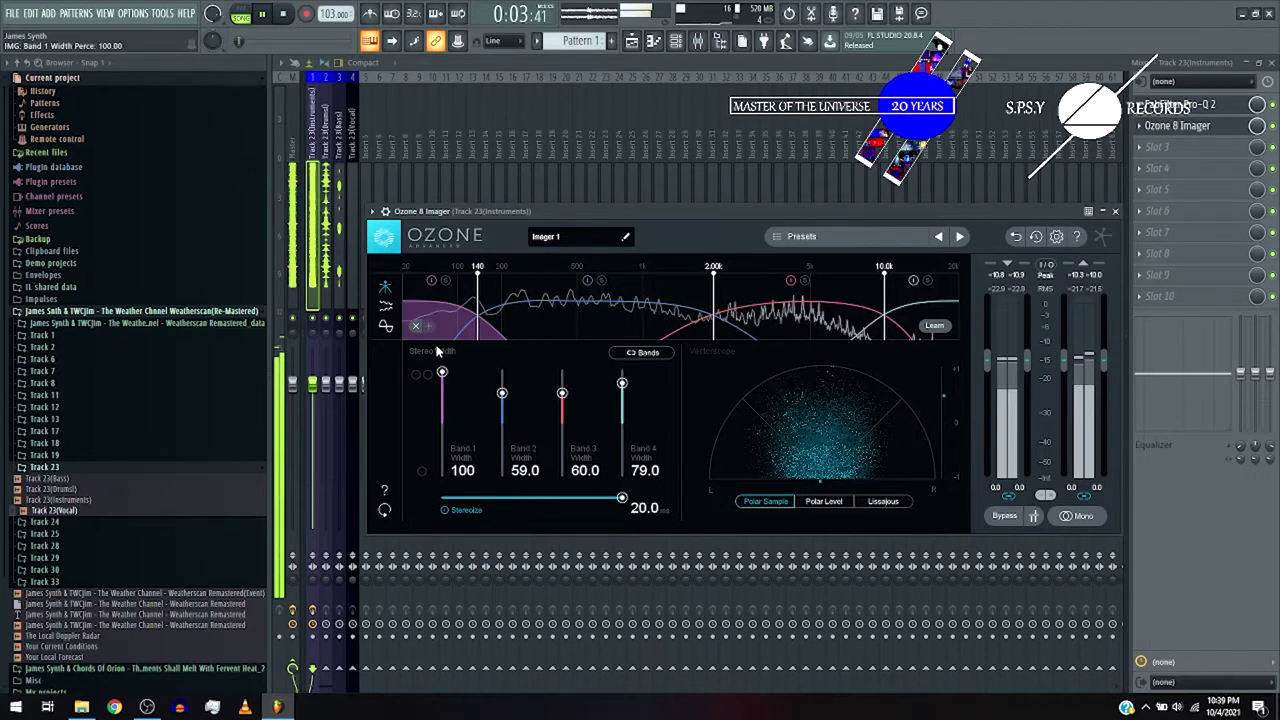